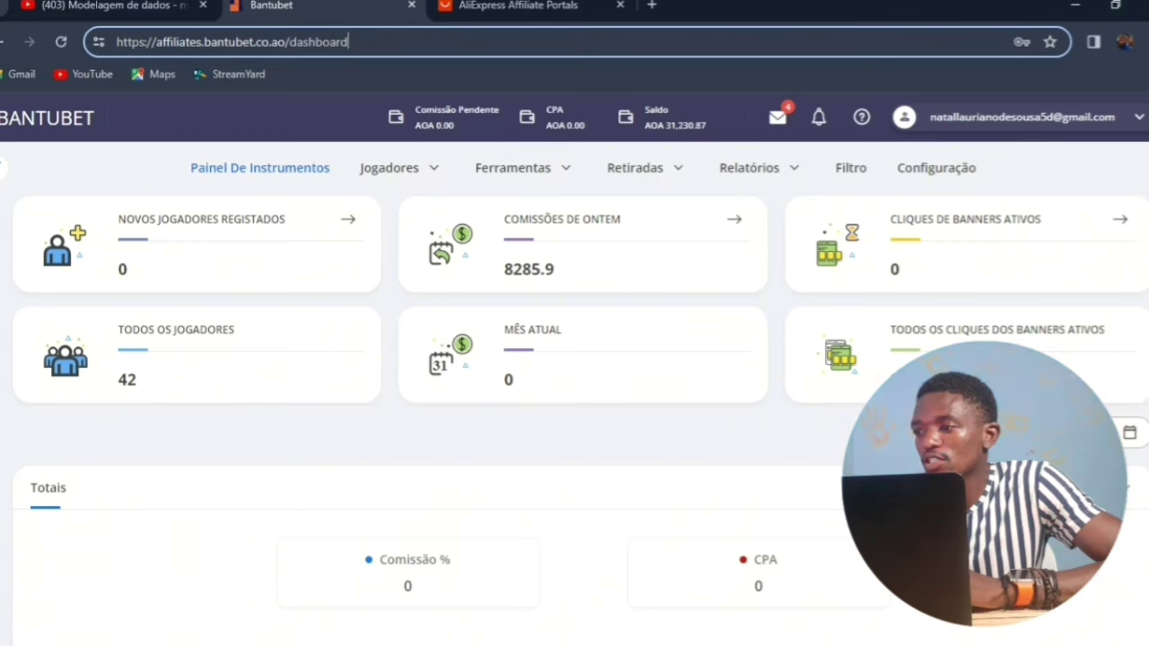
Examine the affiliate dashboard's summary cards, totals, player statistics, product profit and media statistics sections
left_click(1003, 234)
scroll(1003, 234, "down", 2)
scroll(581, 378, "down", 1)
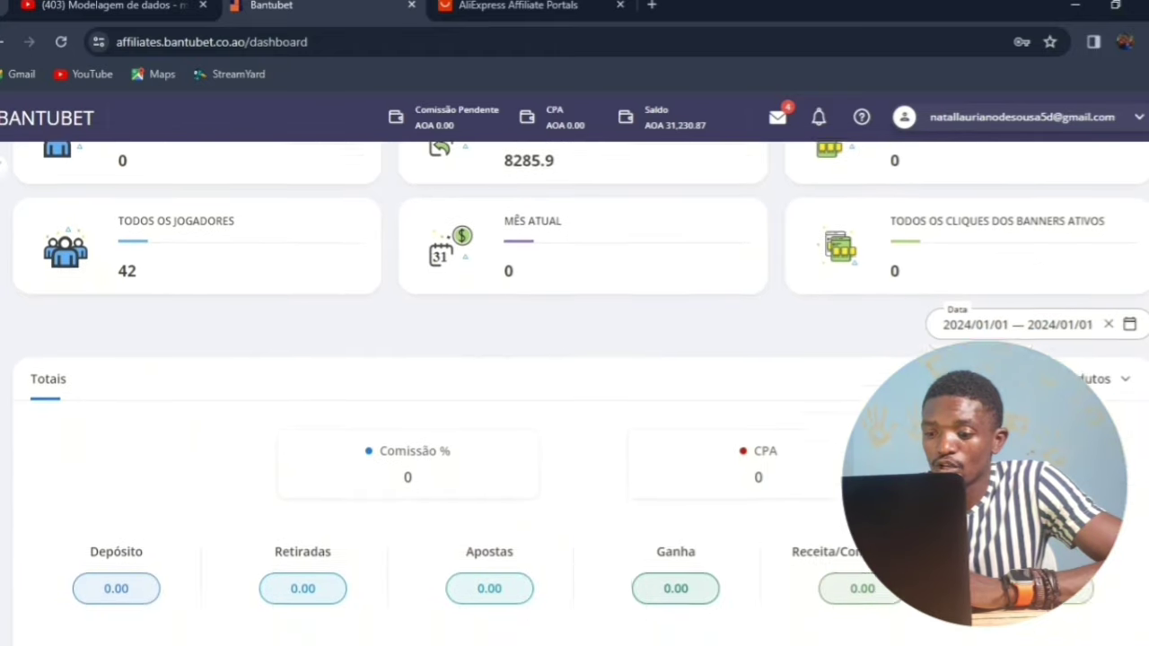
scroll(575, 395, "down", 1)
scroll(574, 395, "up", 3)
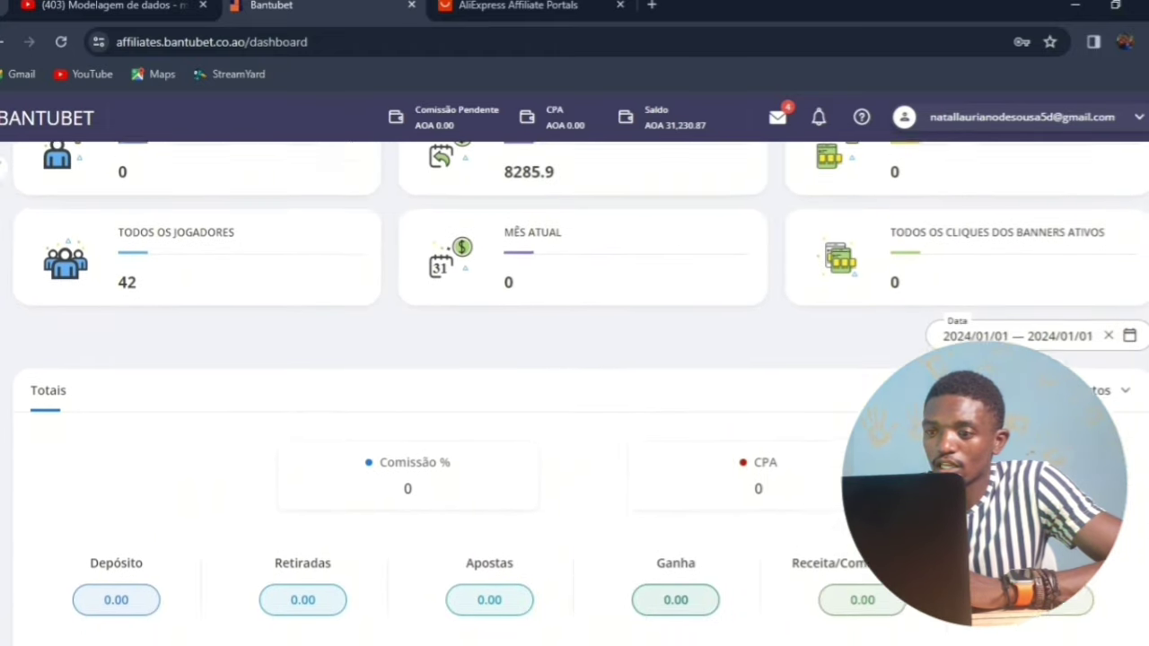
scroll(574, 395, "down", 5)
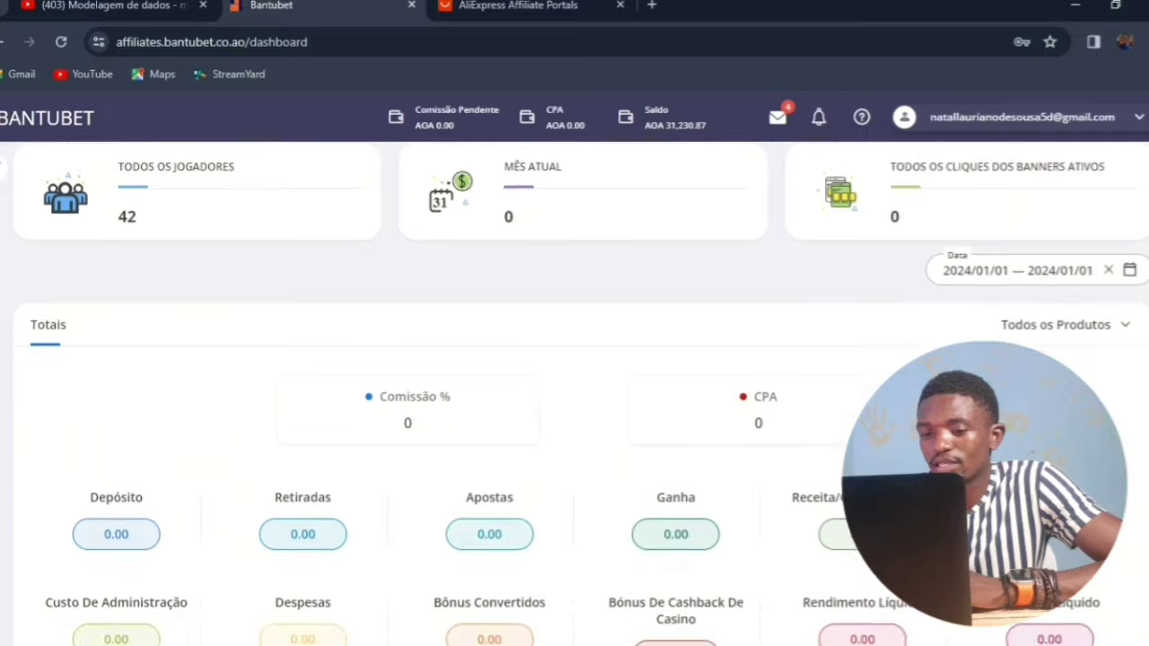
scroll(574, 395, "down", 8)
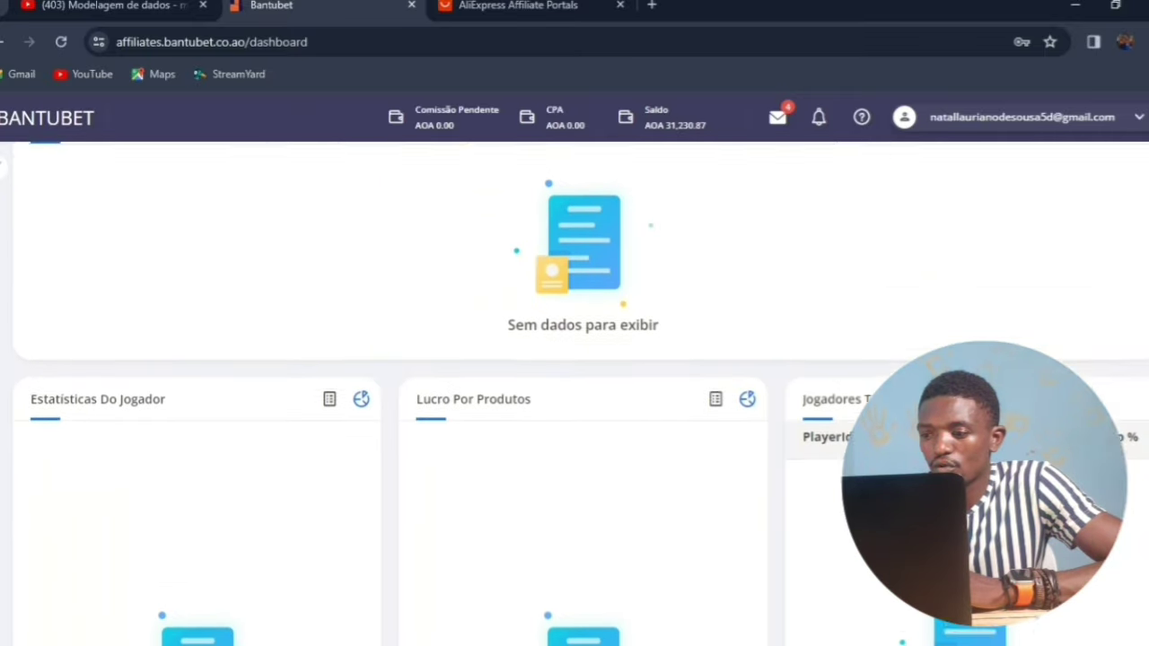
scroll(575, 395, "down", 7)
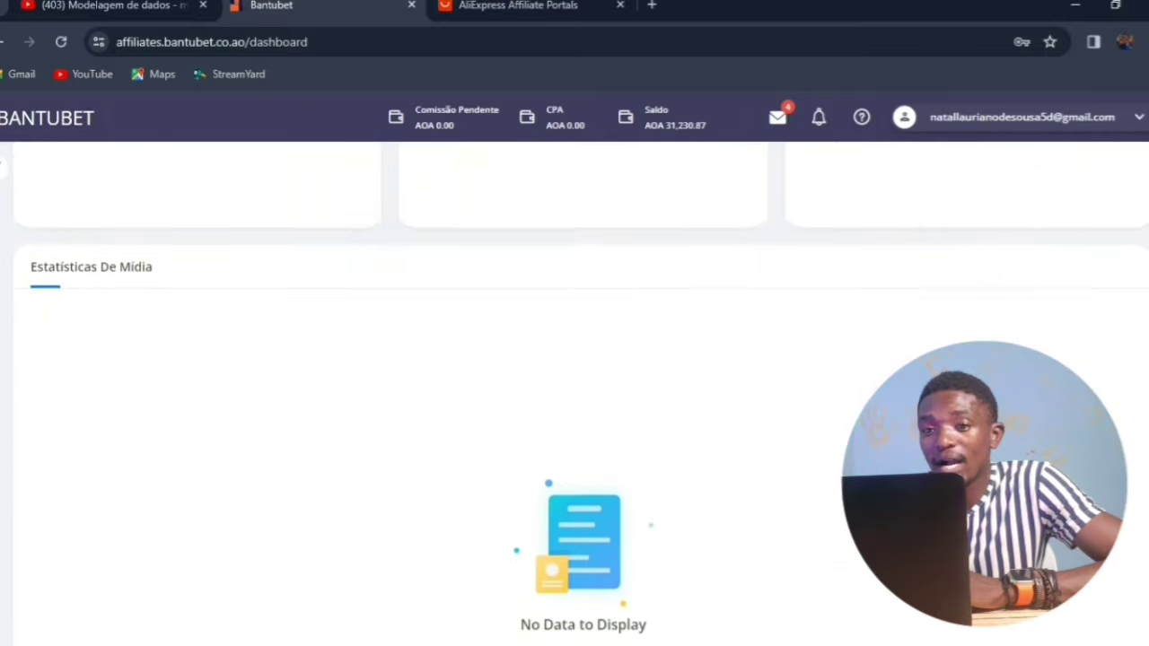
scroll(575, 395, "up", 2)
scroll(574, 395, "up", 18)
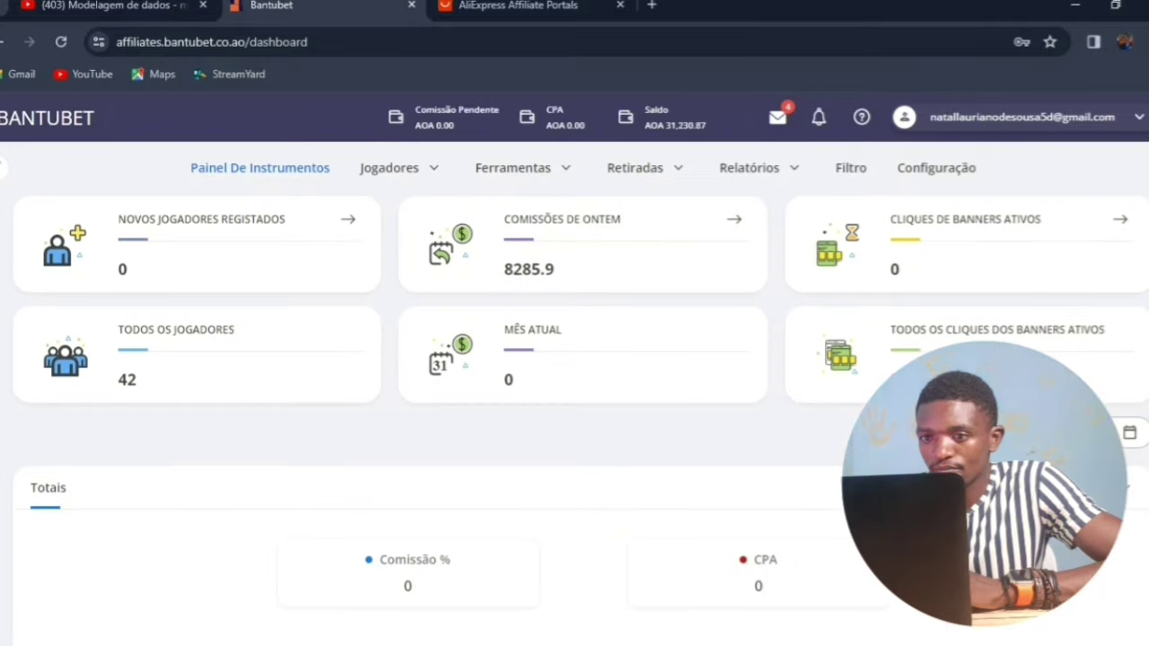
Open the Jogadores Ativos list and load its player data
left_click(406, 179)
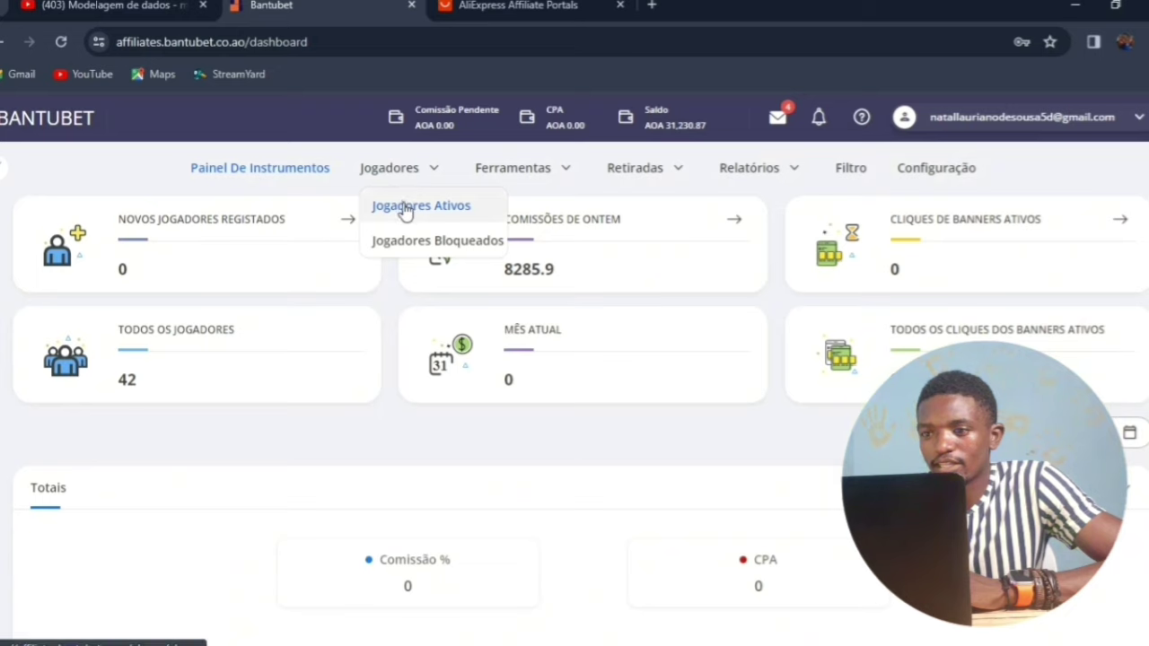
left_click(408, 211)
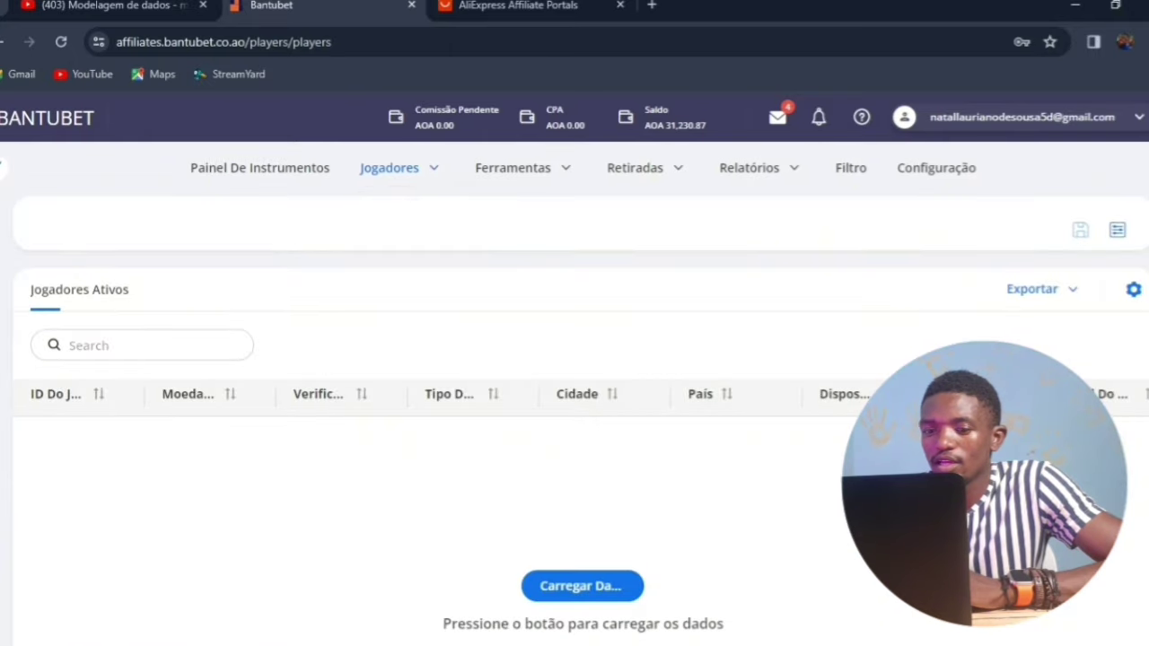
left_click(574, 592)
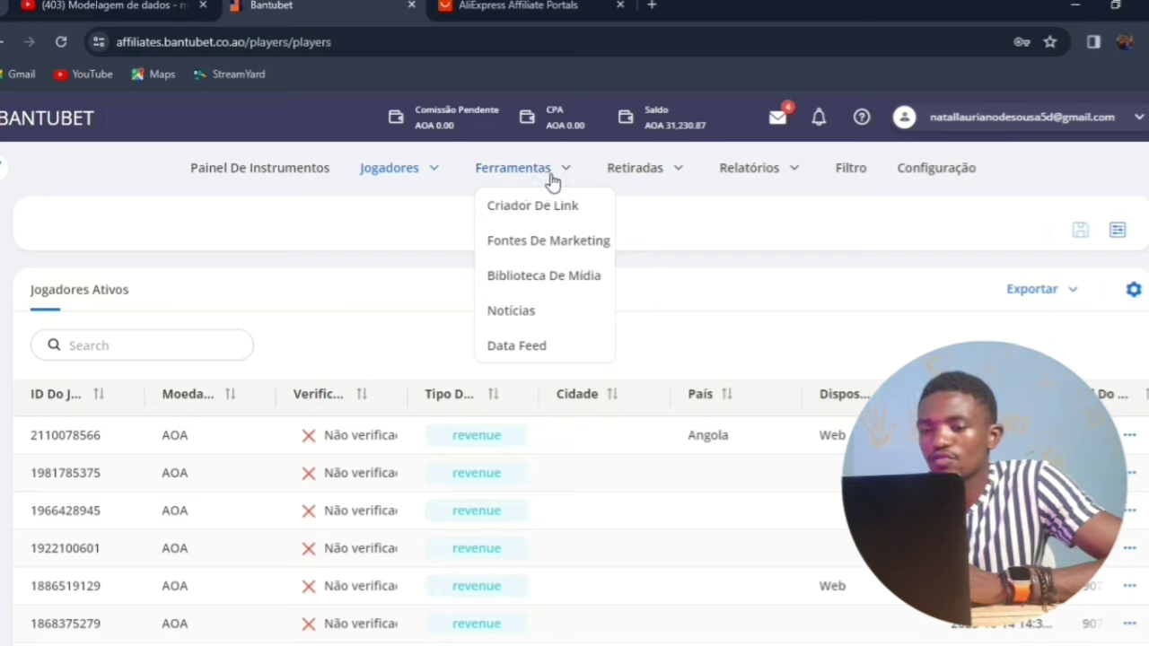
mouse_move(418, 171)
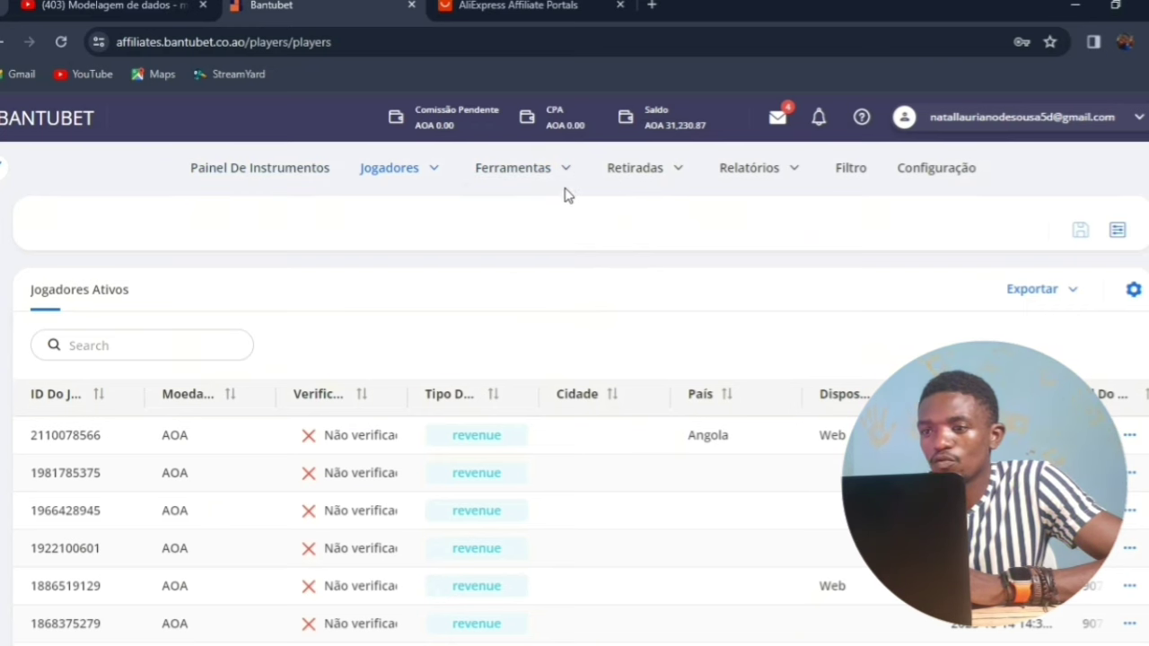
mouse_move(556, 180)
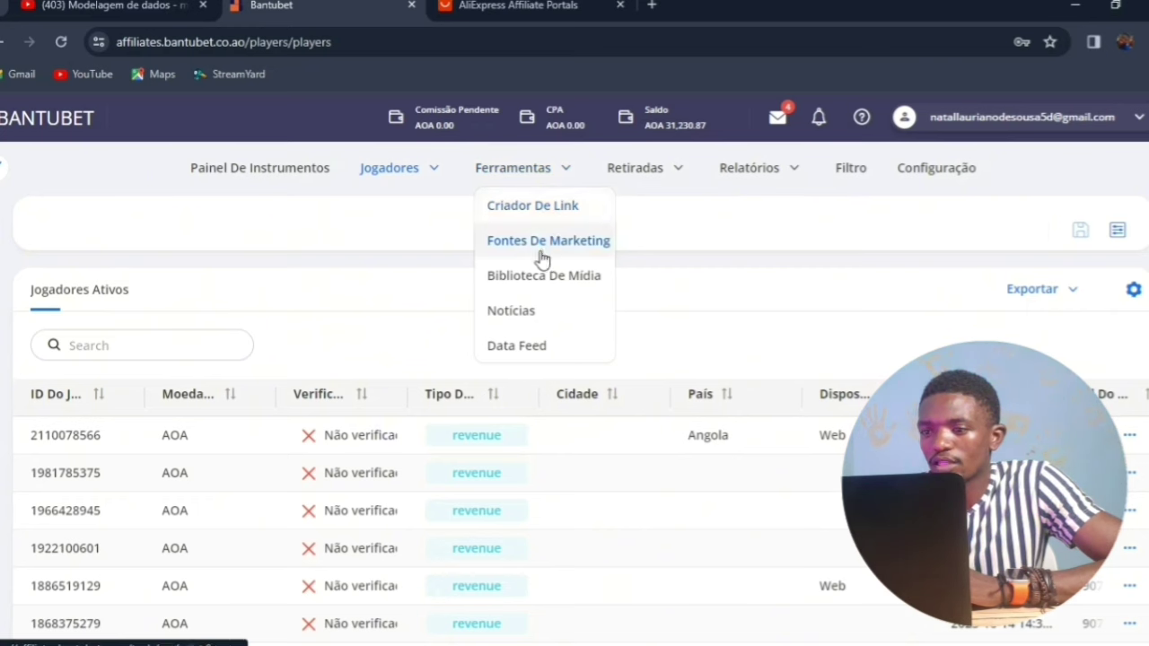
mouse_move(657, 173)
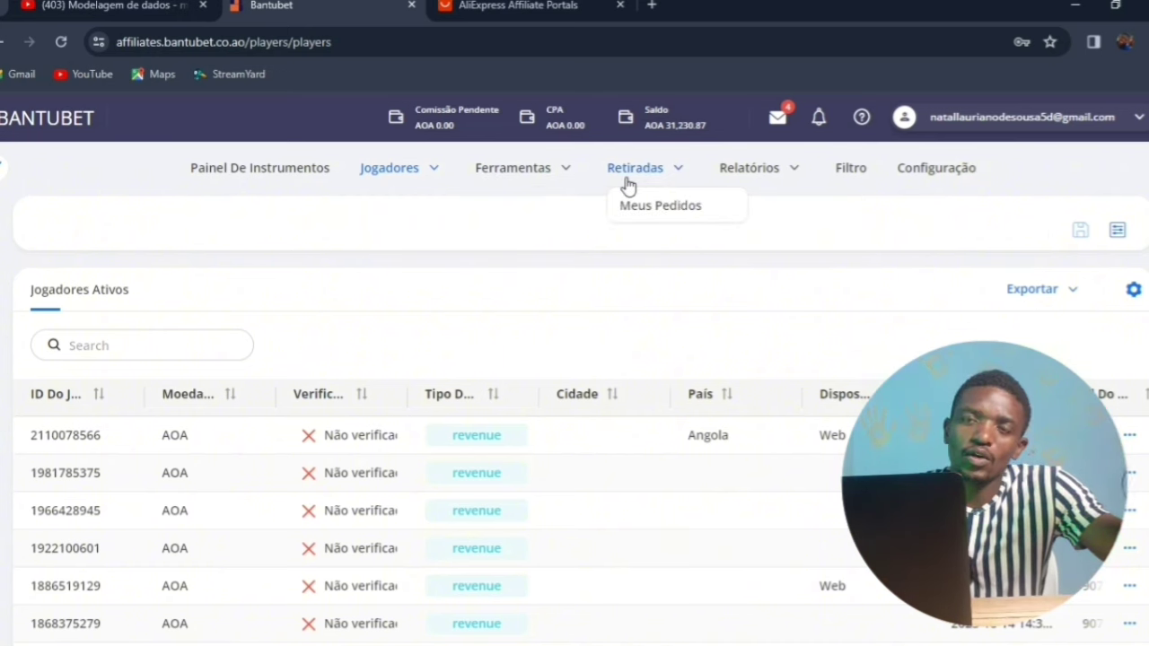
View the wallet report for the Saldo, and open the Meus Pedidos list of withdrawals
left_click(663, 130)
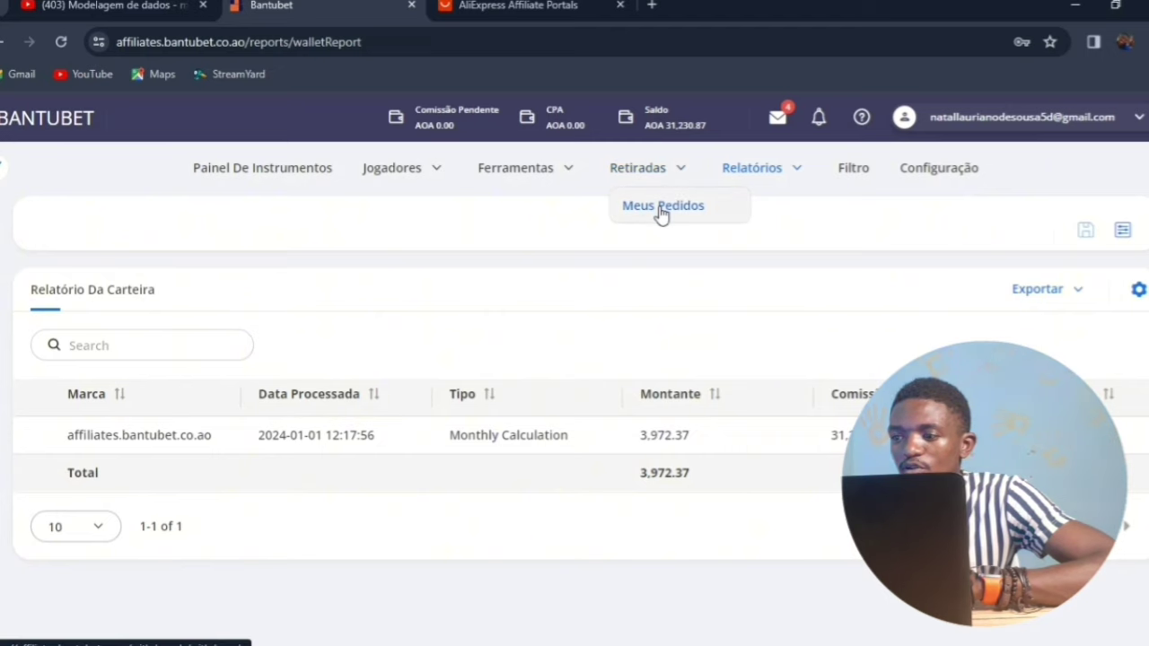
left_click(661, 208)
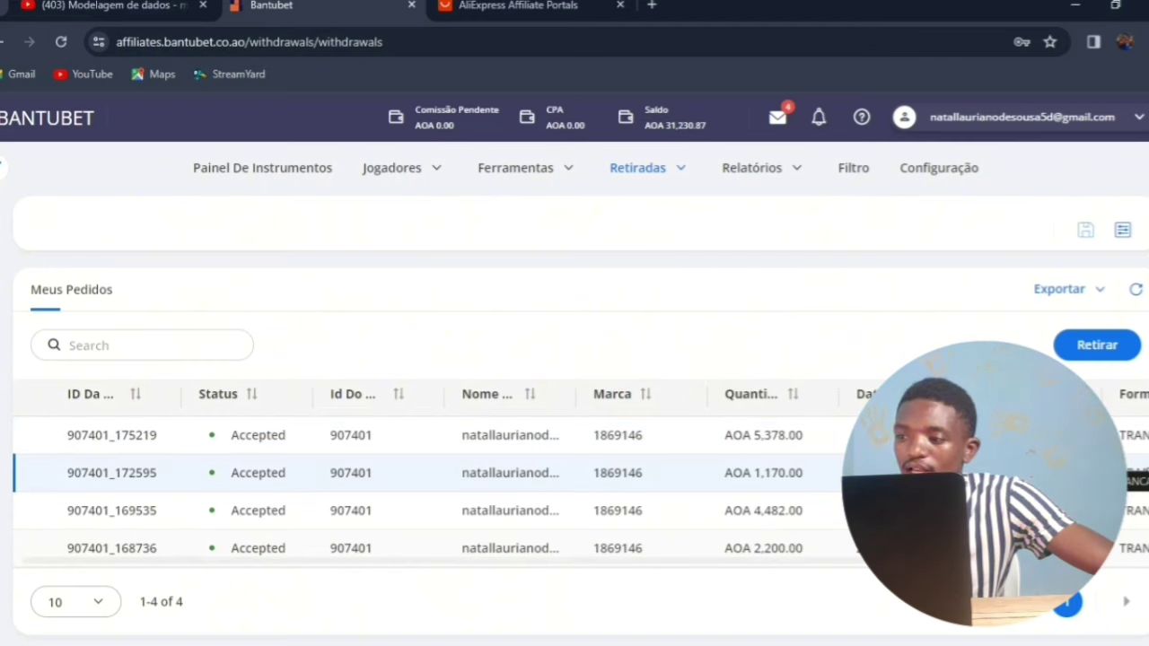
Start a new withdrawal request and check its payment method, keeping TRANSFERENCIA BANCARIA
left_click(1091, 352)
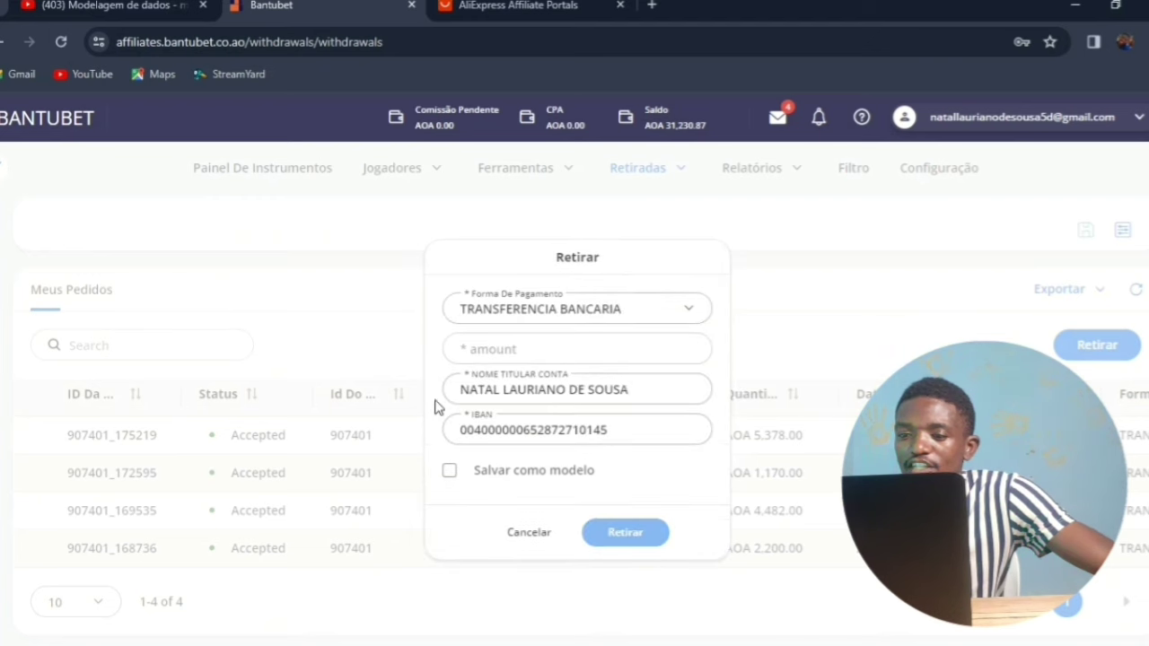
left_click(689, 314)
left_click(689, 319)
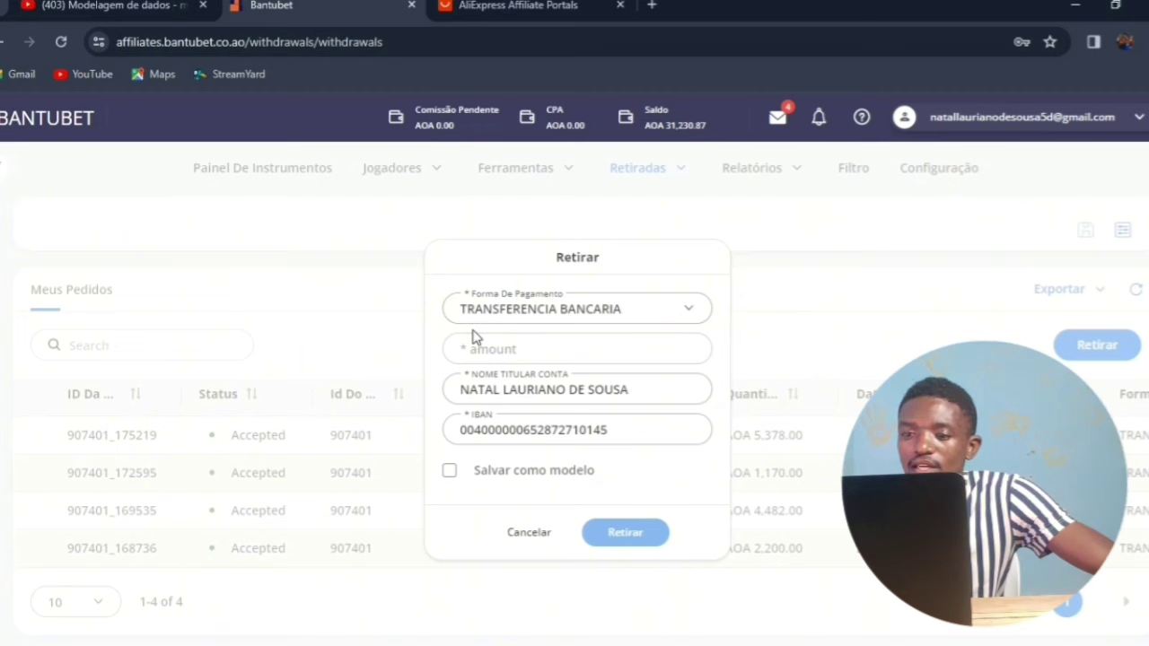
Set the withdrawal amount to 31230.87, without a thousands separator, and submit the request
left_click(499, 346)
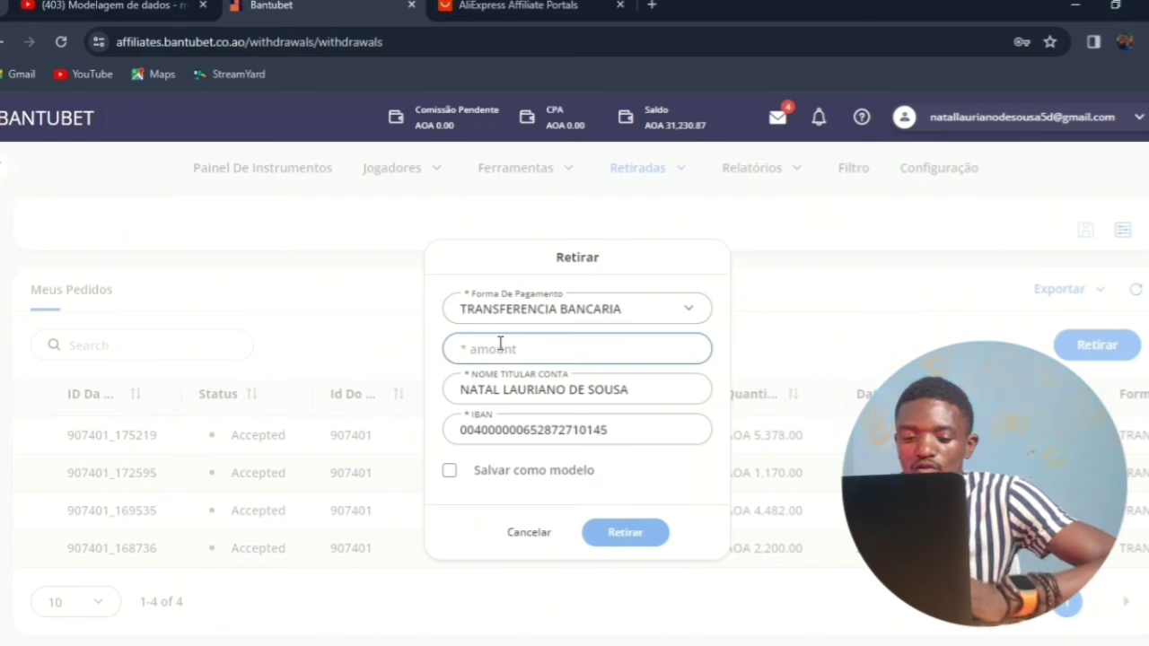
type("31")
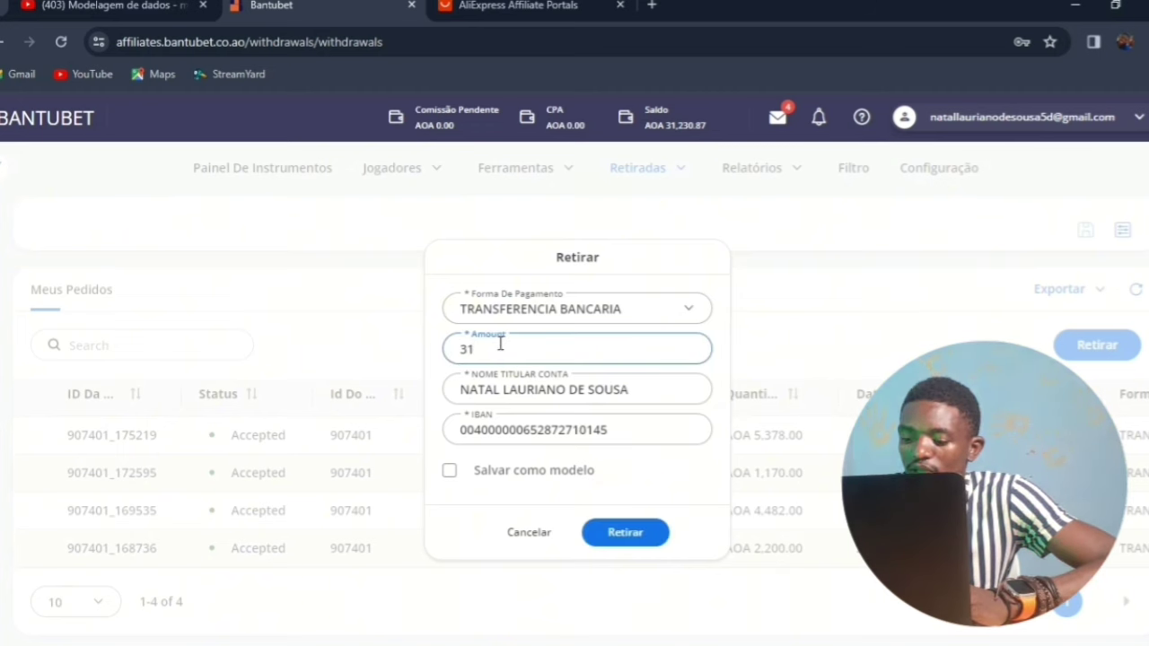
type(",")
type("239")
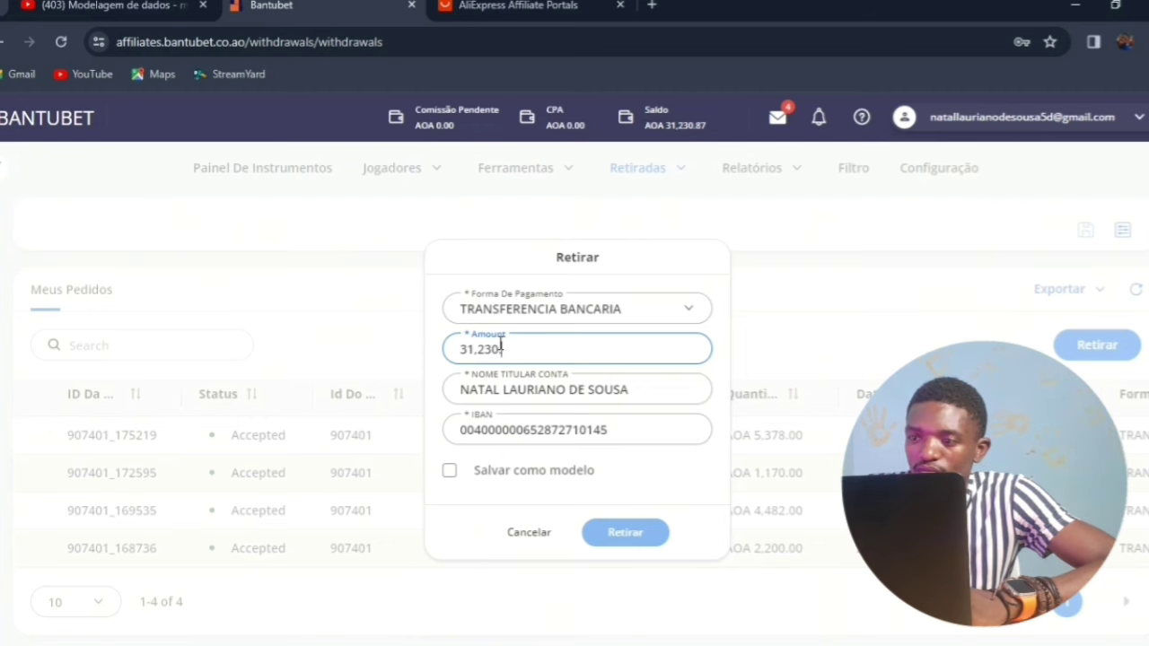
type(".8")
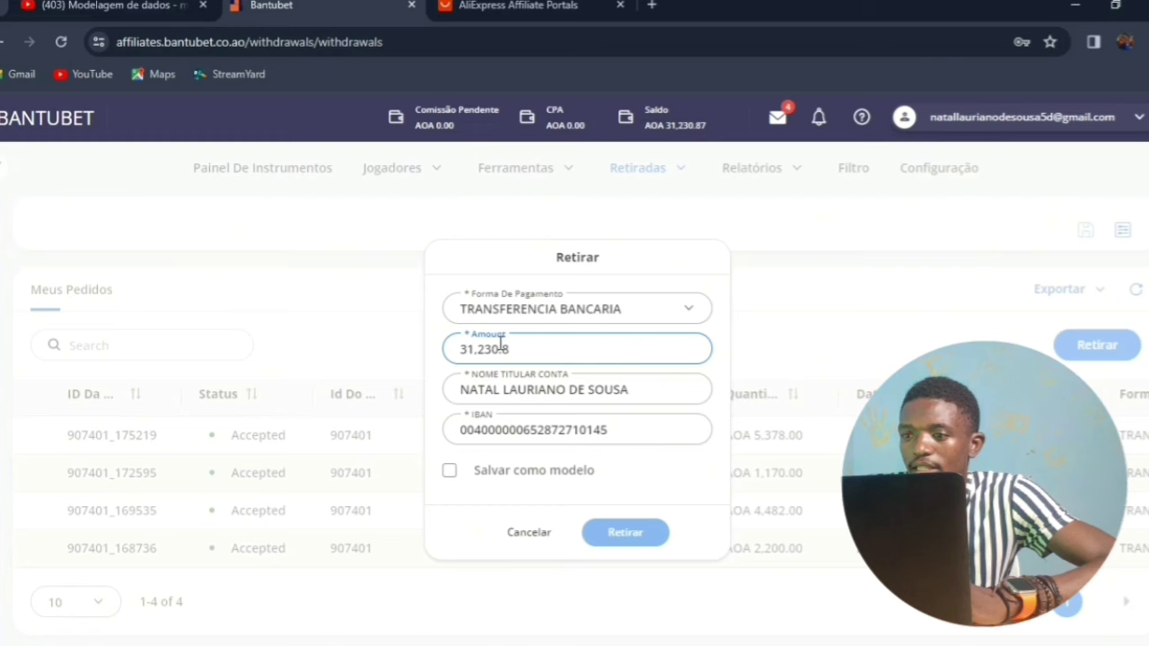
type("7")
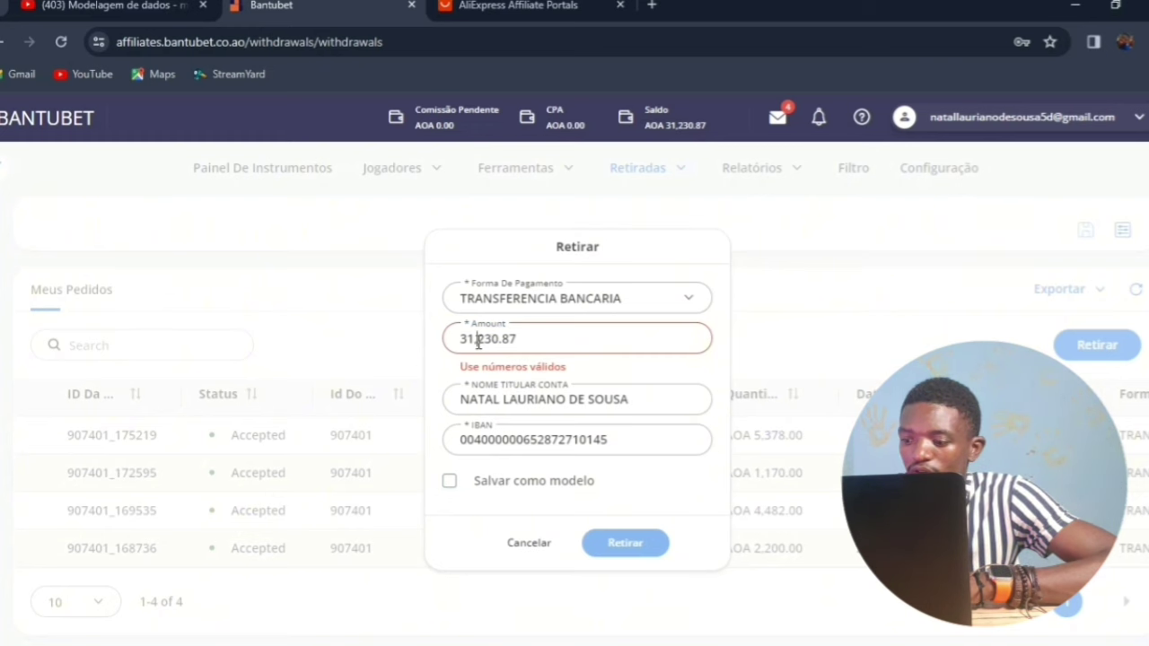
key("BackSpace")
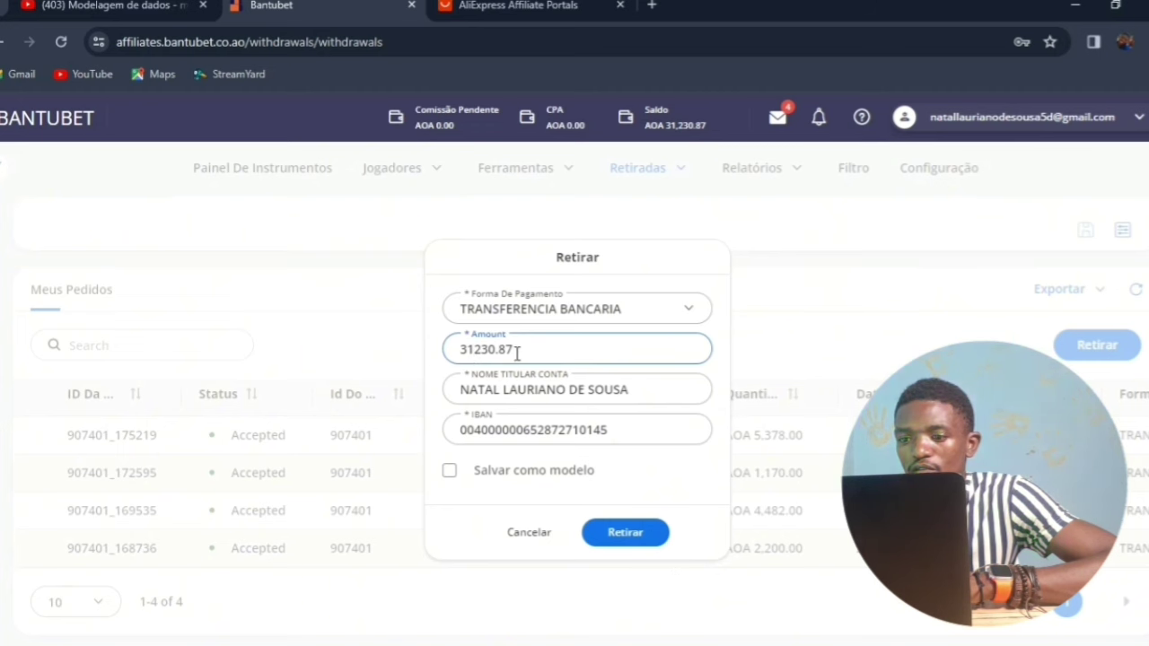
left_click(629, 533)
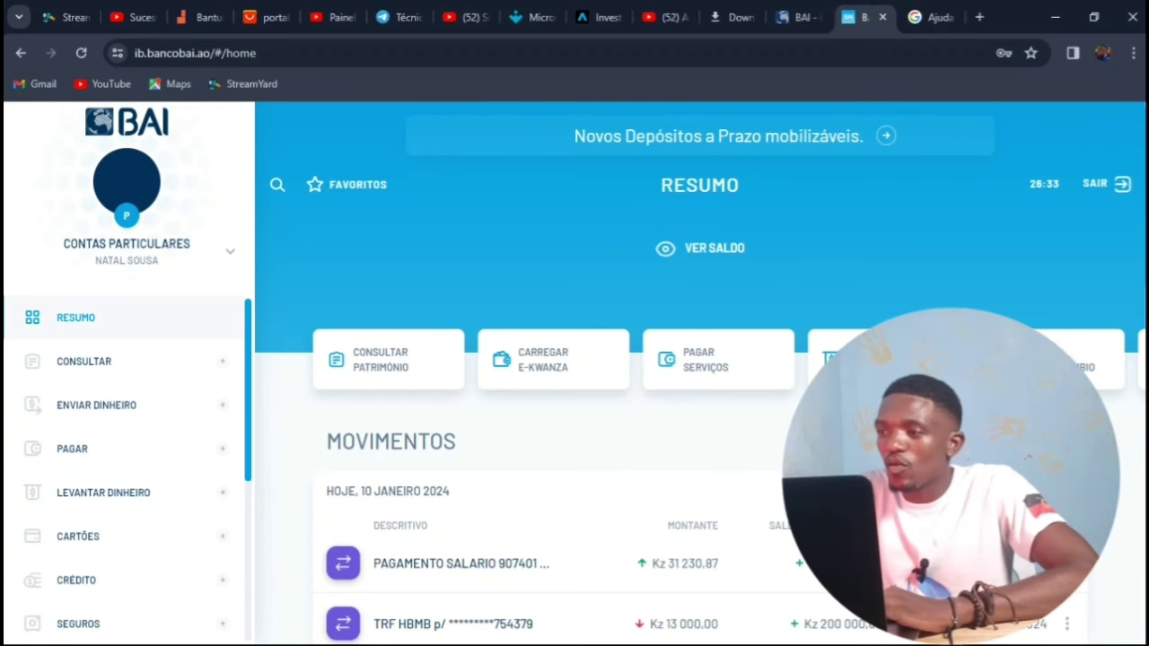
Look through the BAI account's recent movements and open the details of the PAGAMENTO SALARIO entry dated 10 January 2024
scroll(700, 404, "down", 5)
scroll(700, 404, "up", 3)
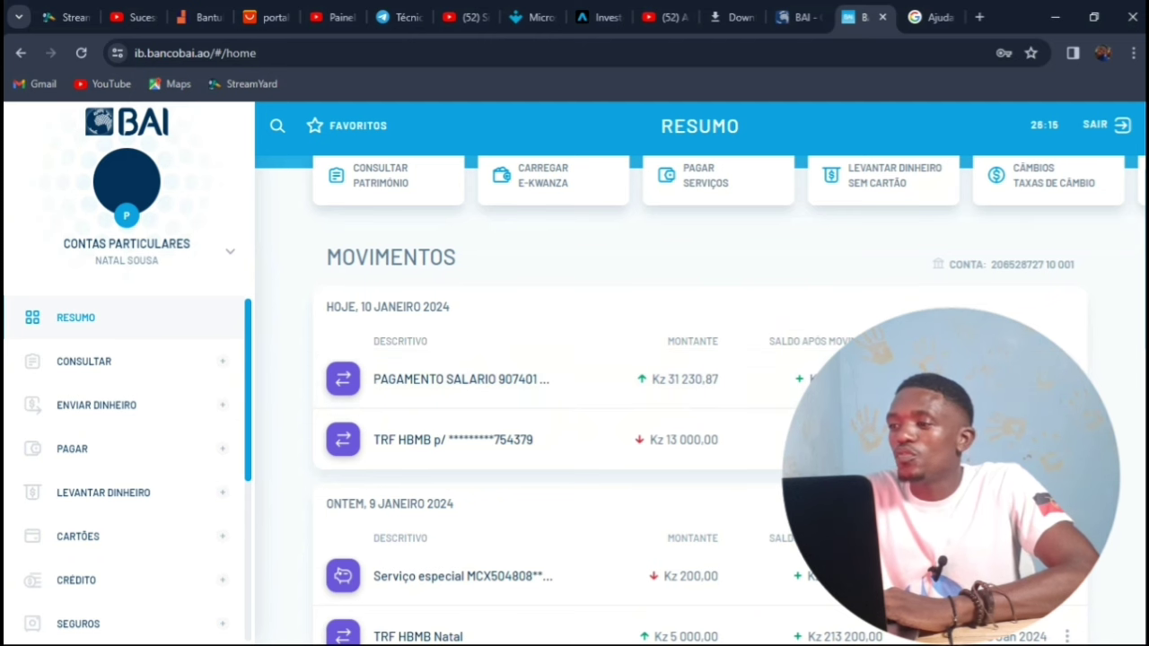
left_click(708, 383)
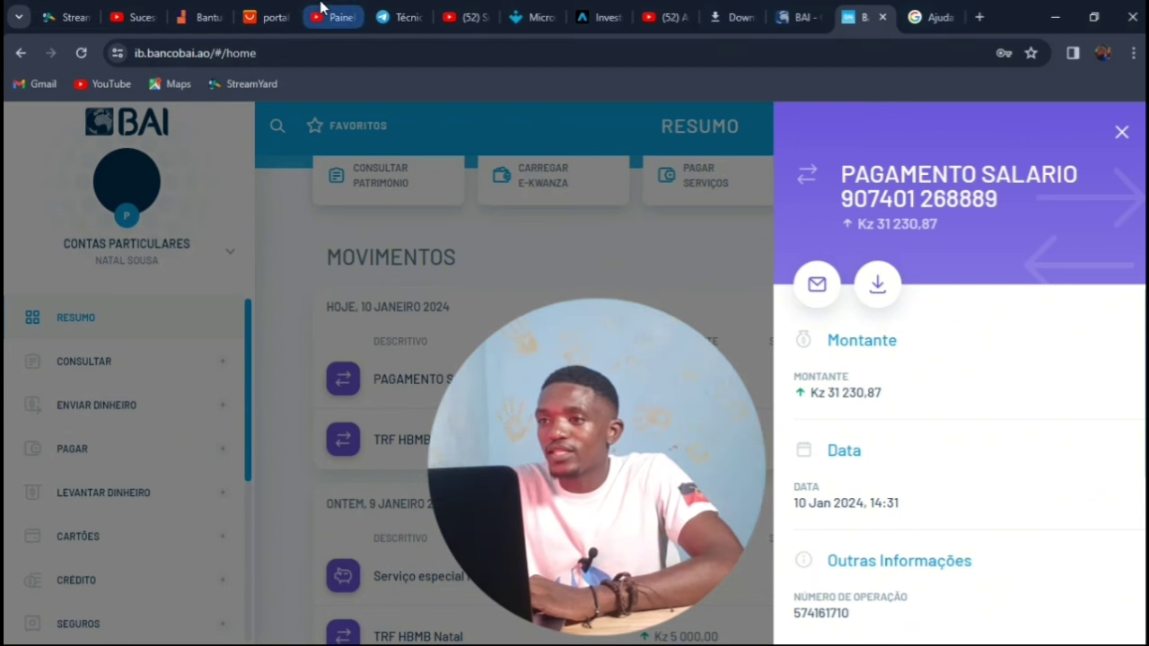
Switch to the Bantubet affiliate site and go to its main dashboard to view the account balances
left_click(218, 16)
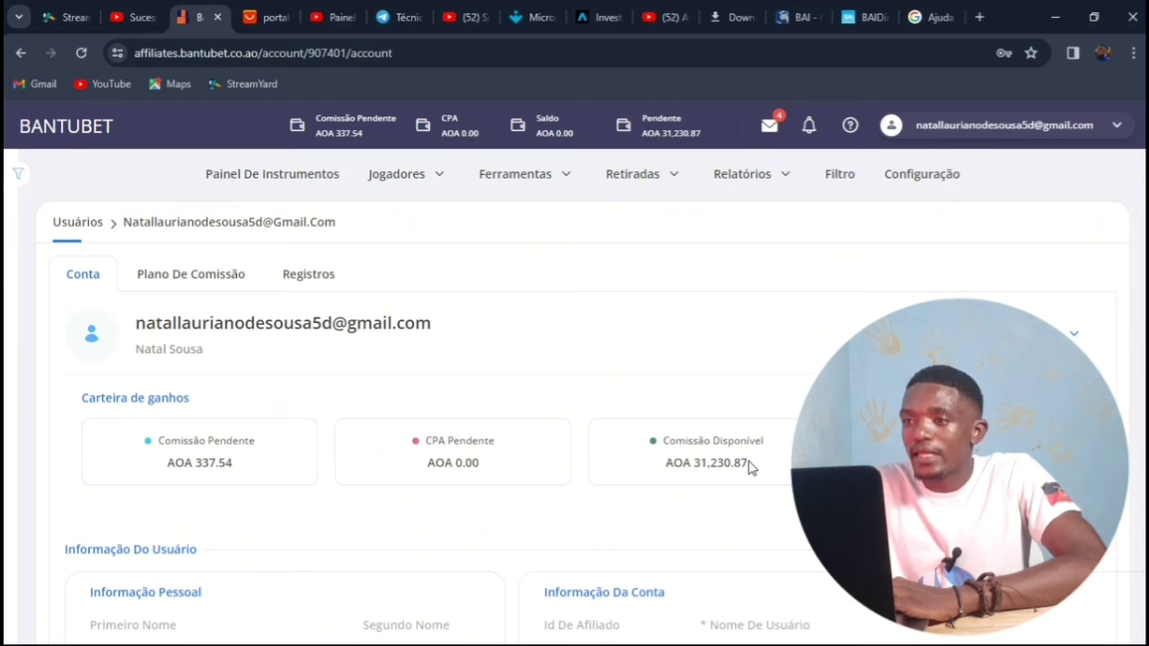
left_click(76, 133)
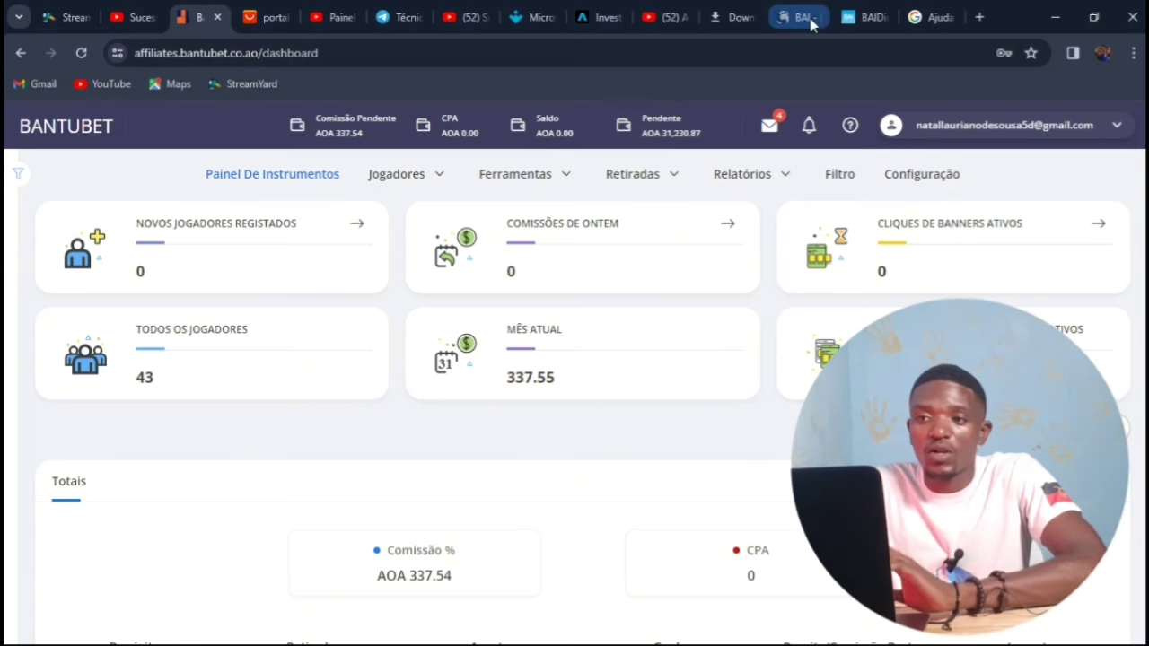
Switch back to the BAI online banking site, download the salary payment's PDF receipt, and open it to read the movement details
left_click(866, 21)
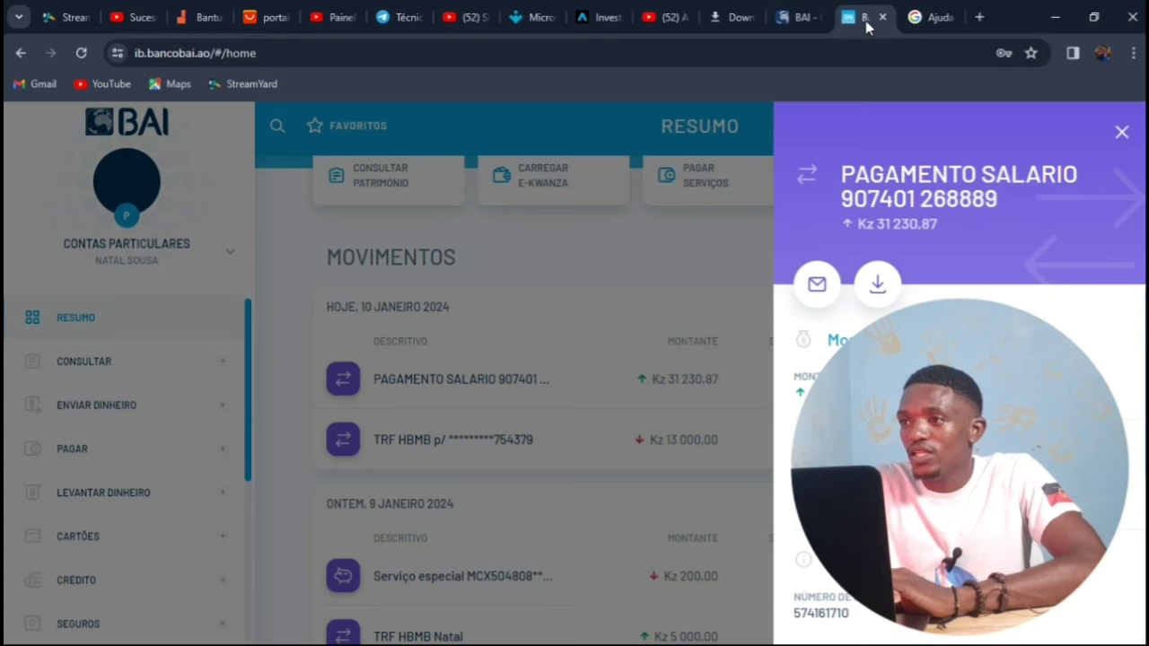
left_click(881, 301)
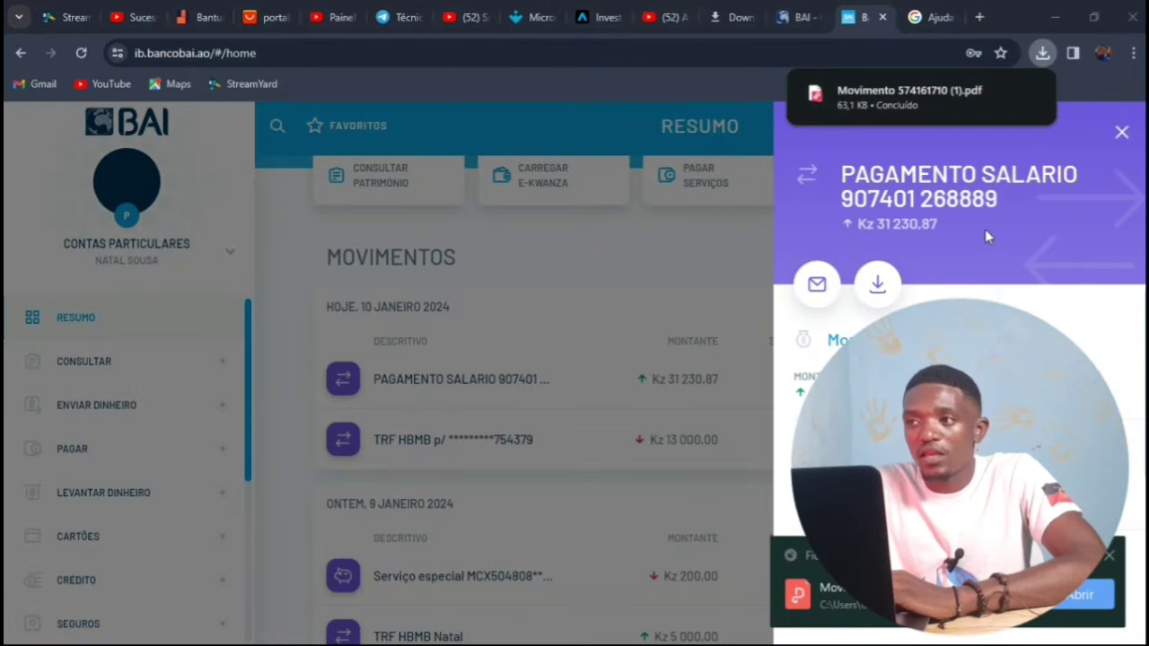
left_click(1068, 595)
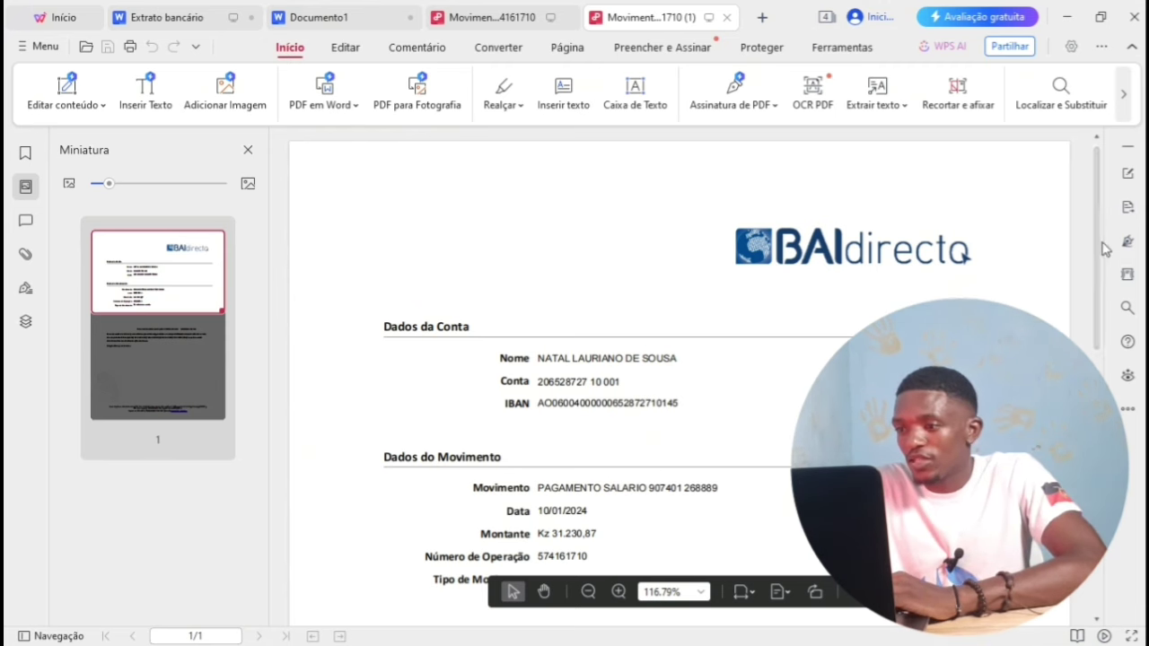
left_click_drag(1099, 254, 1102, 365)
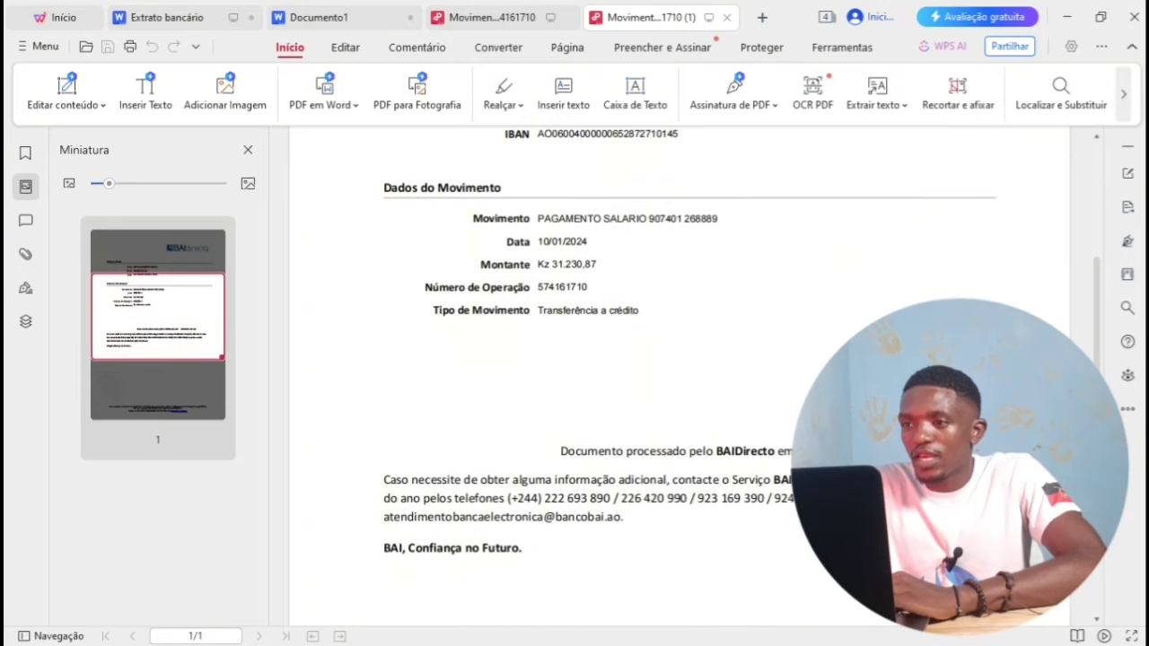